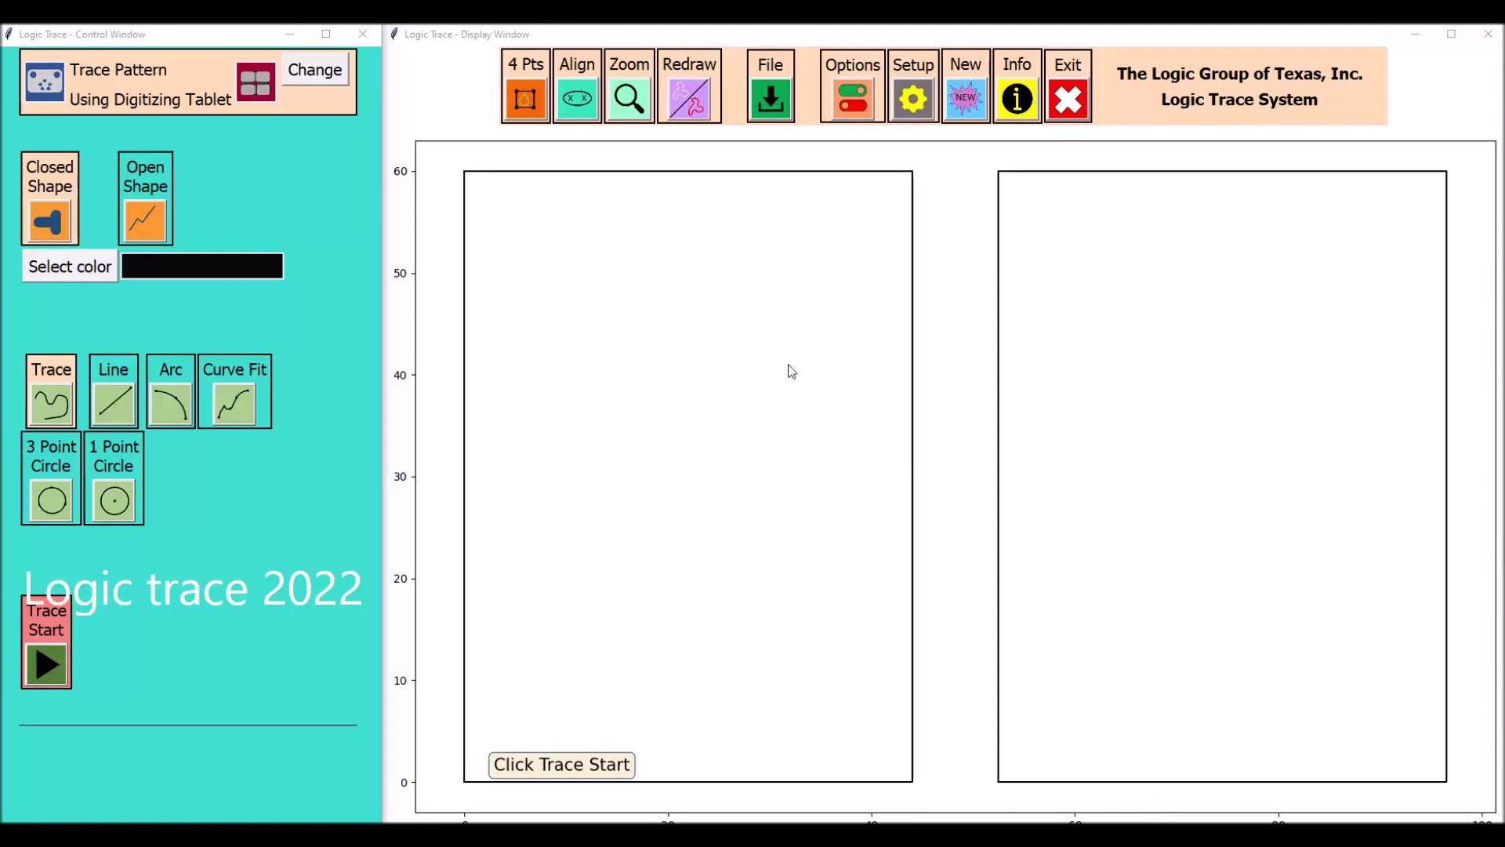
# - Set the input device to the Jumbo Tracer with its four-board panel layout
pyautogui.click(323, 74)
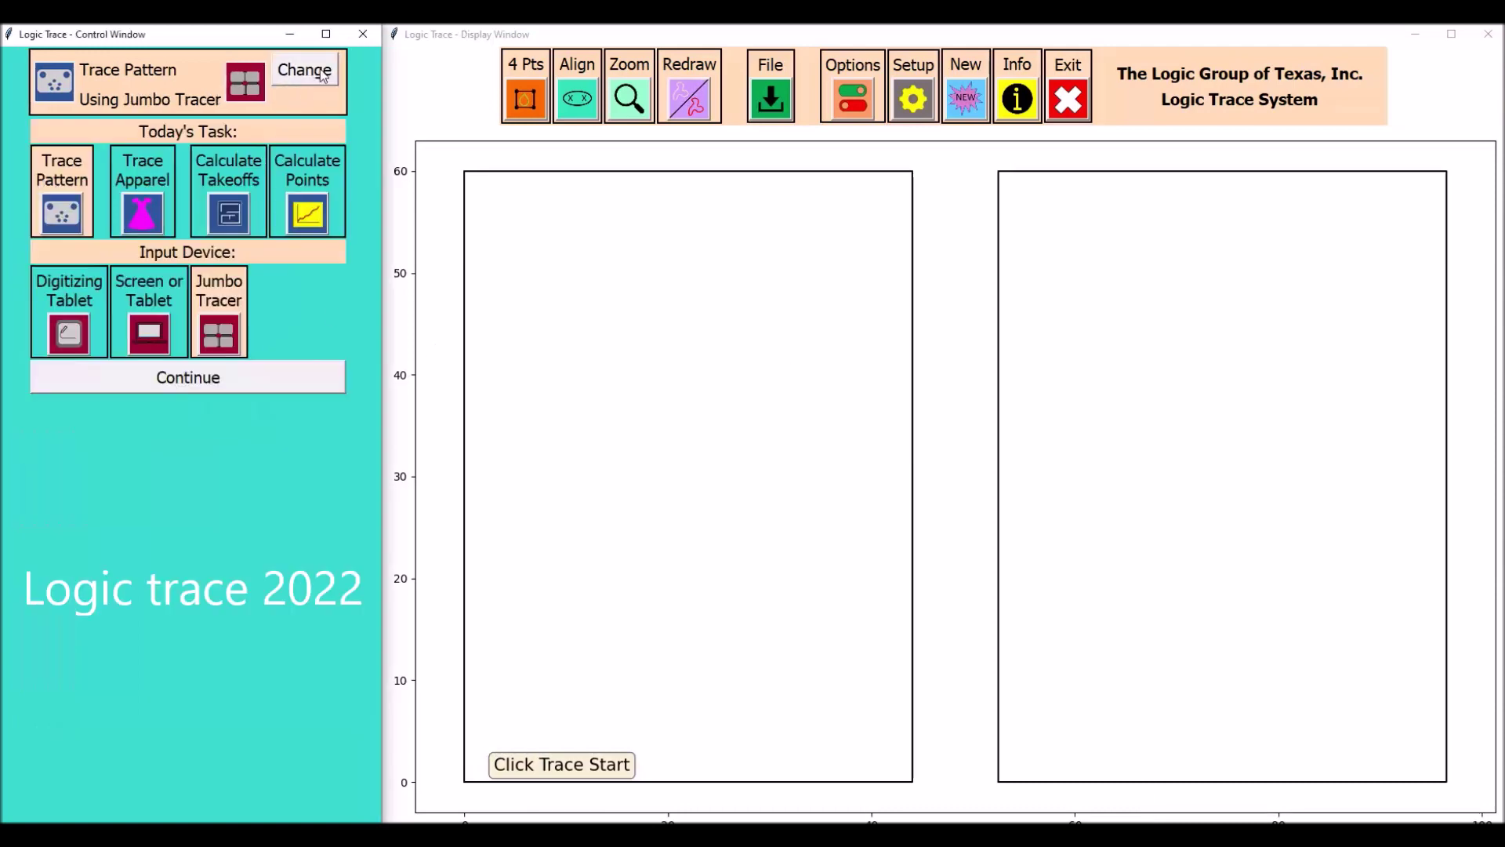
pyautogui.click(212, 394)
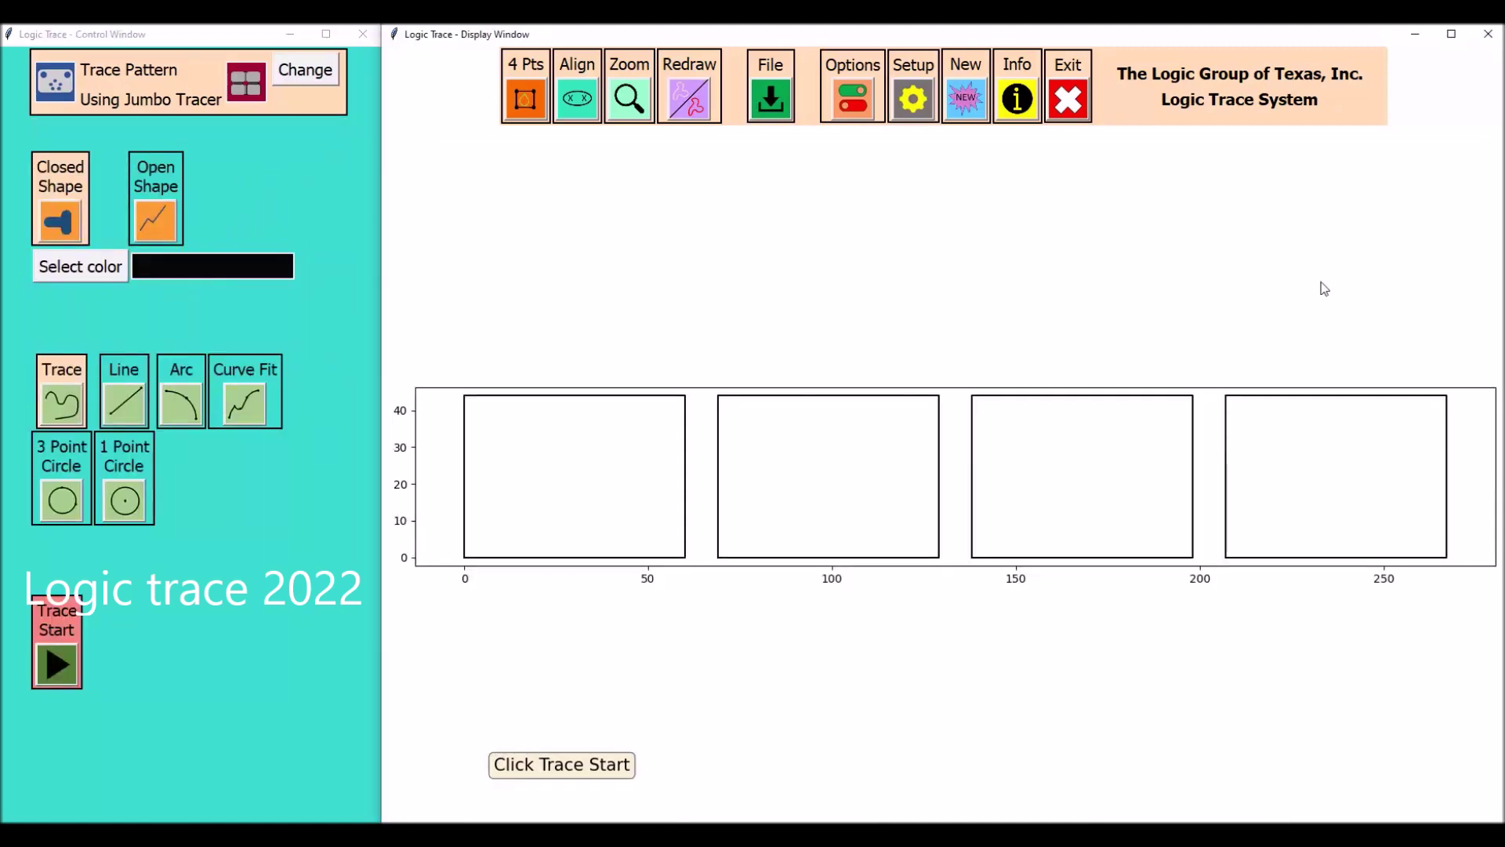
# - Review setup options with line width 1.0, list serial ports, and open Jumbo Tracer setup
pyautogui.click(917, 99)
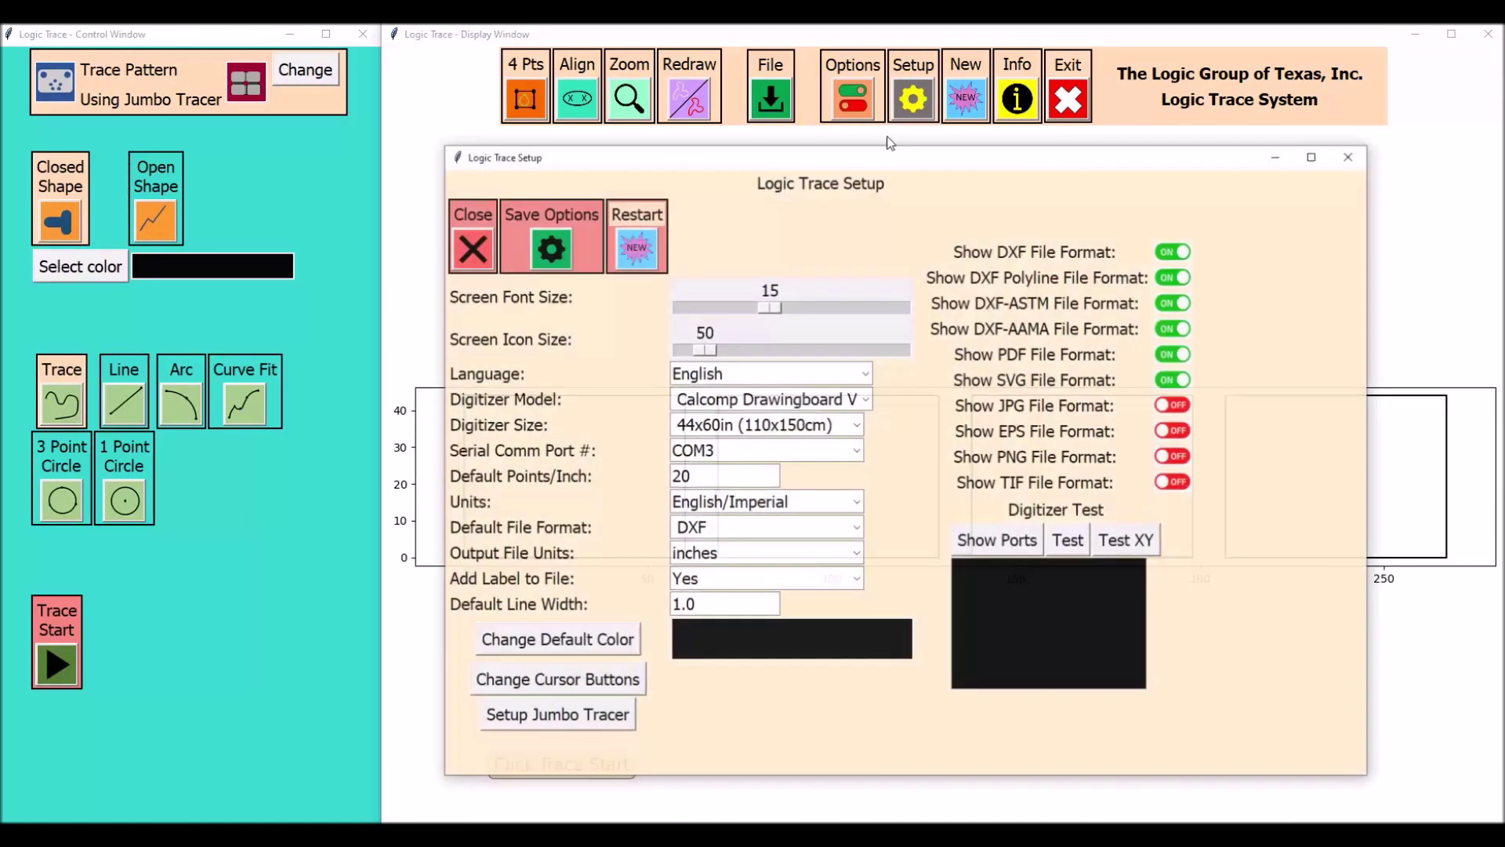
pyautogui.moveTo(723, 605); pyautogui.dragTo(496, 607)
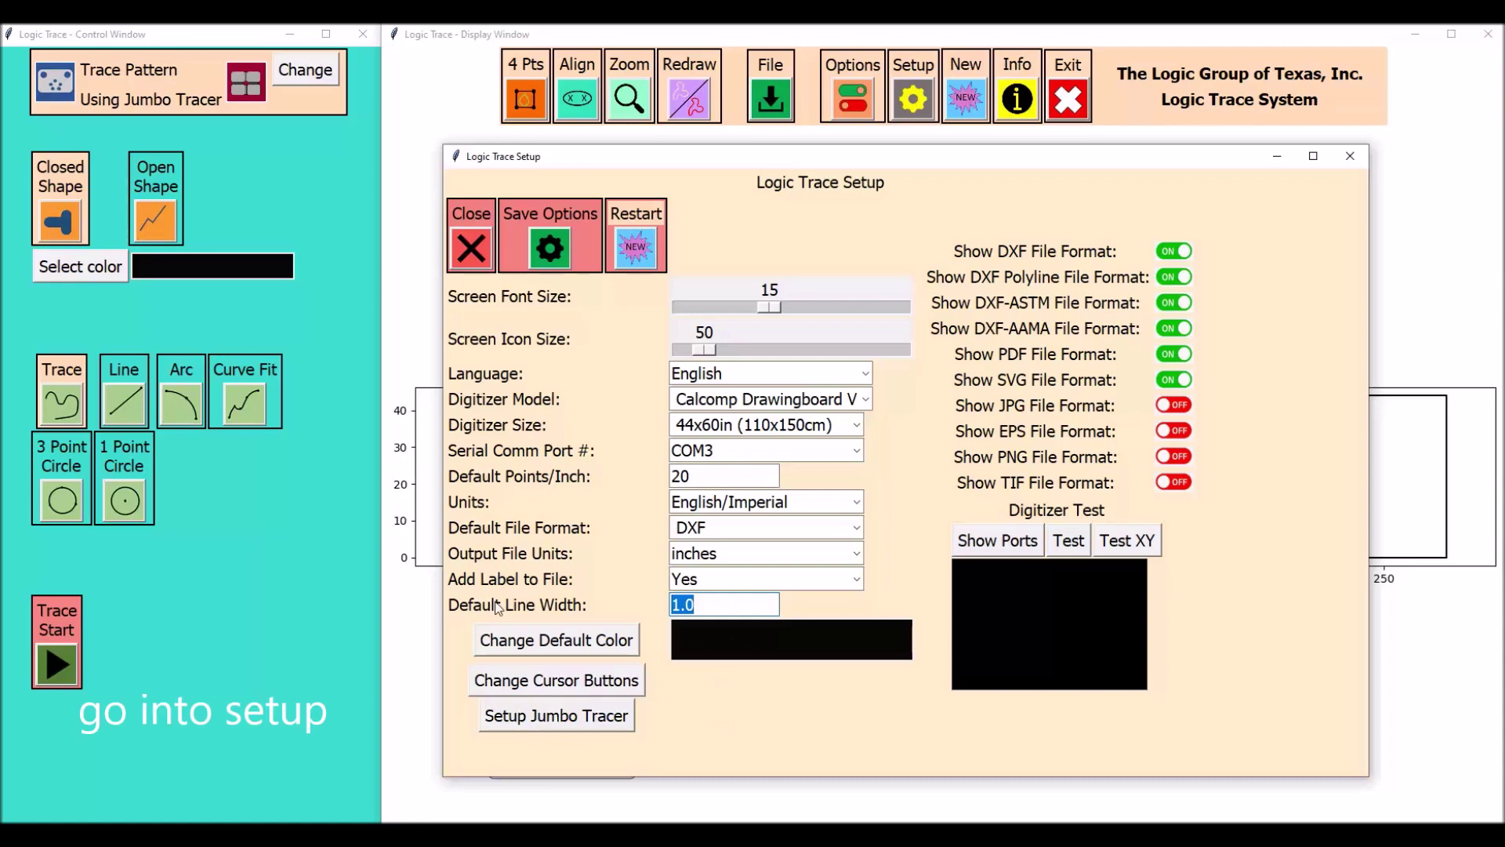
pyautogui.write('.5')
pyautogui.click(997, 540)
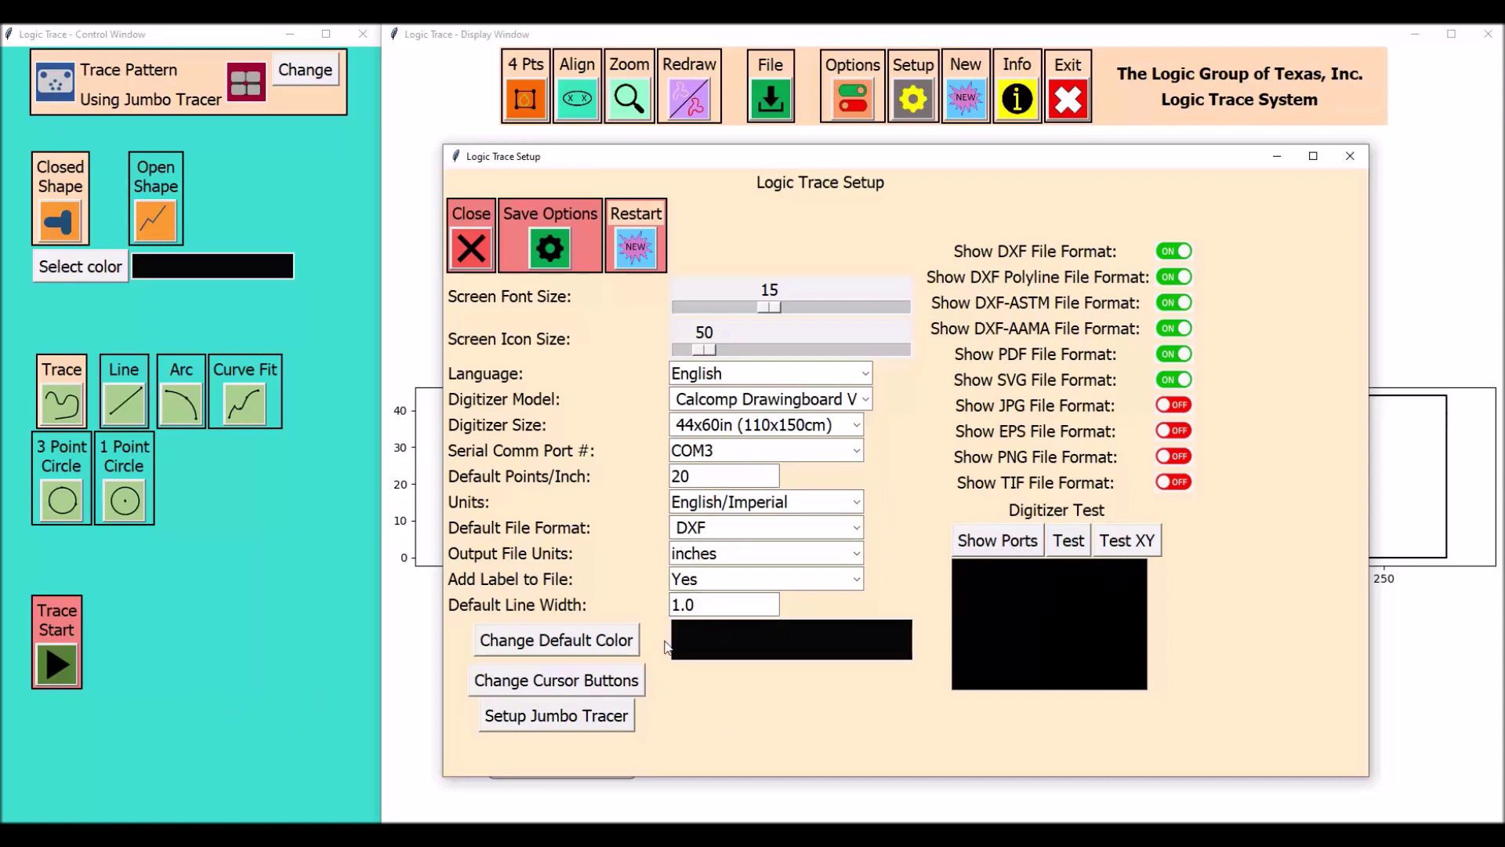
pyautogui.click(586, 718)
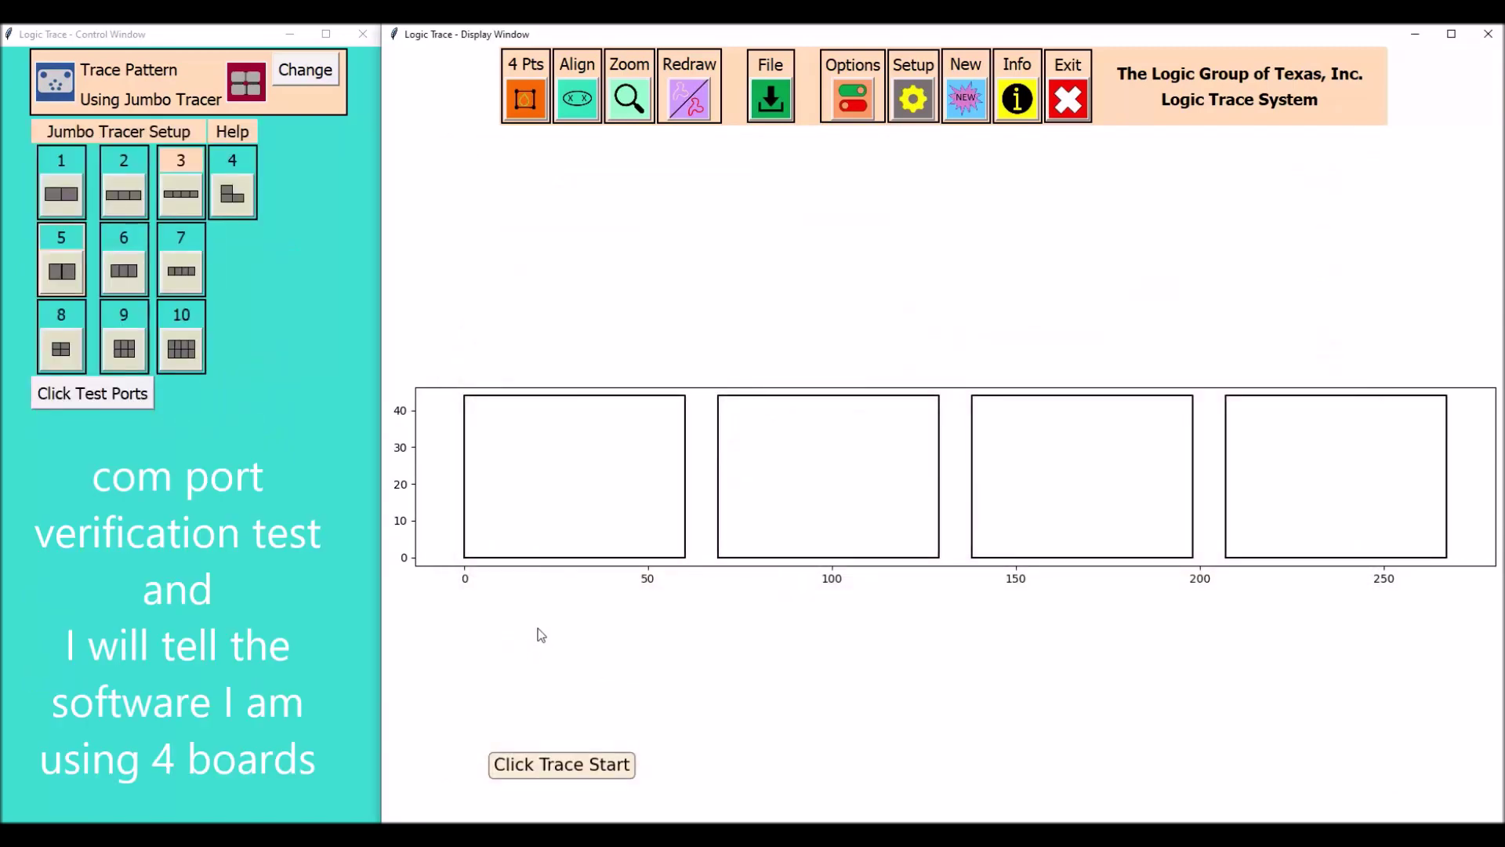
# - Choose the four-boards-in-a-row layout and confirm ports COM6, COM4, COM3 and COM5
pyautogui.click(94, 394)
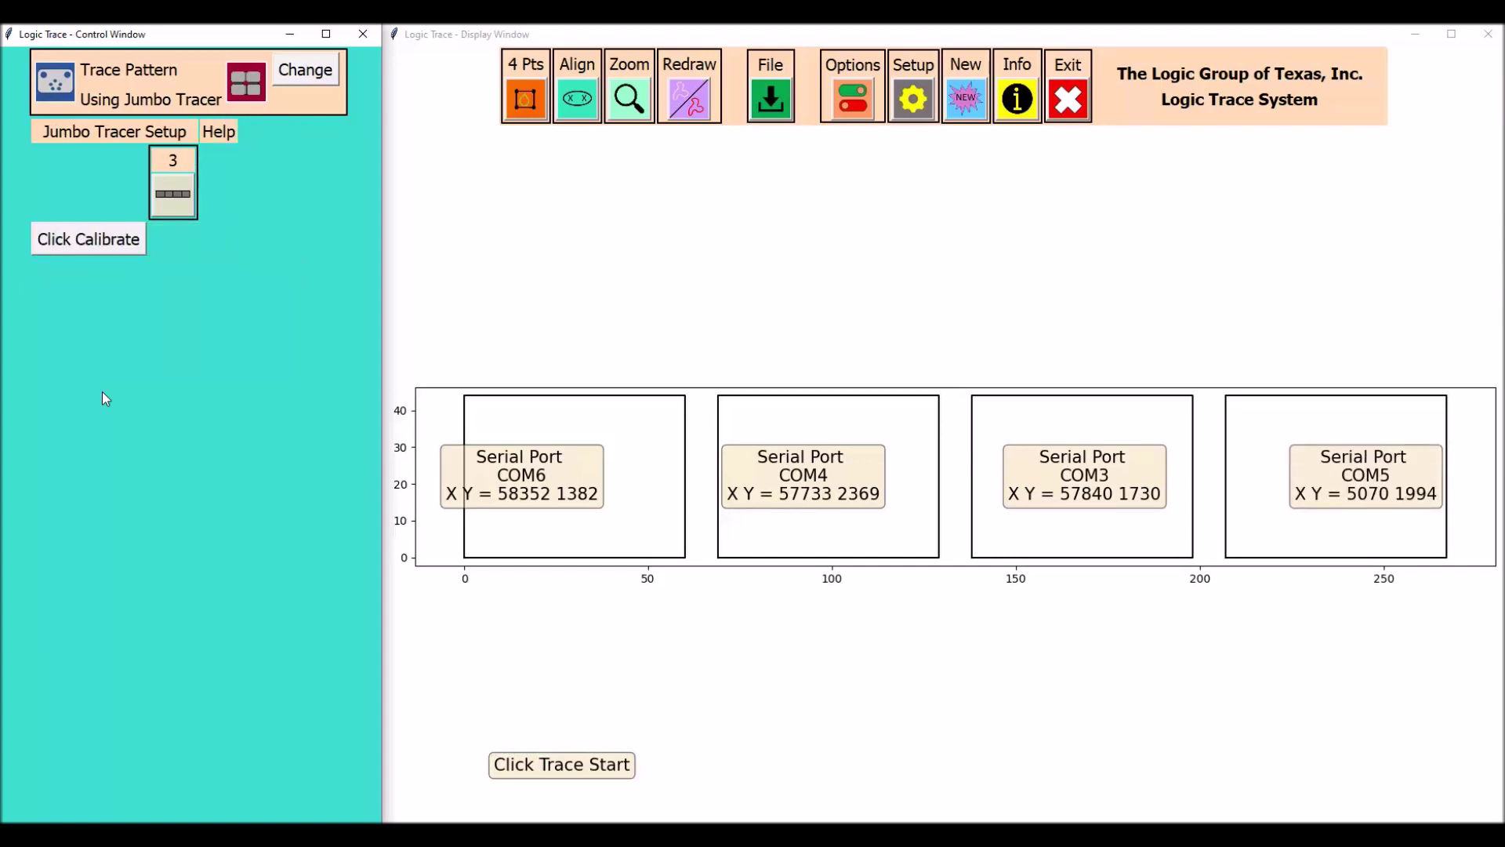
pyautogui.click(106, 241)
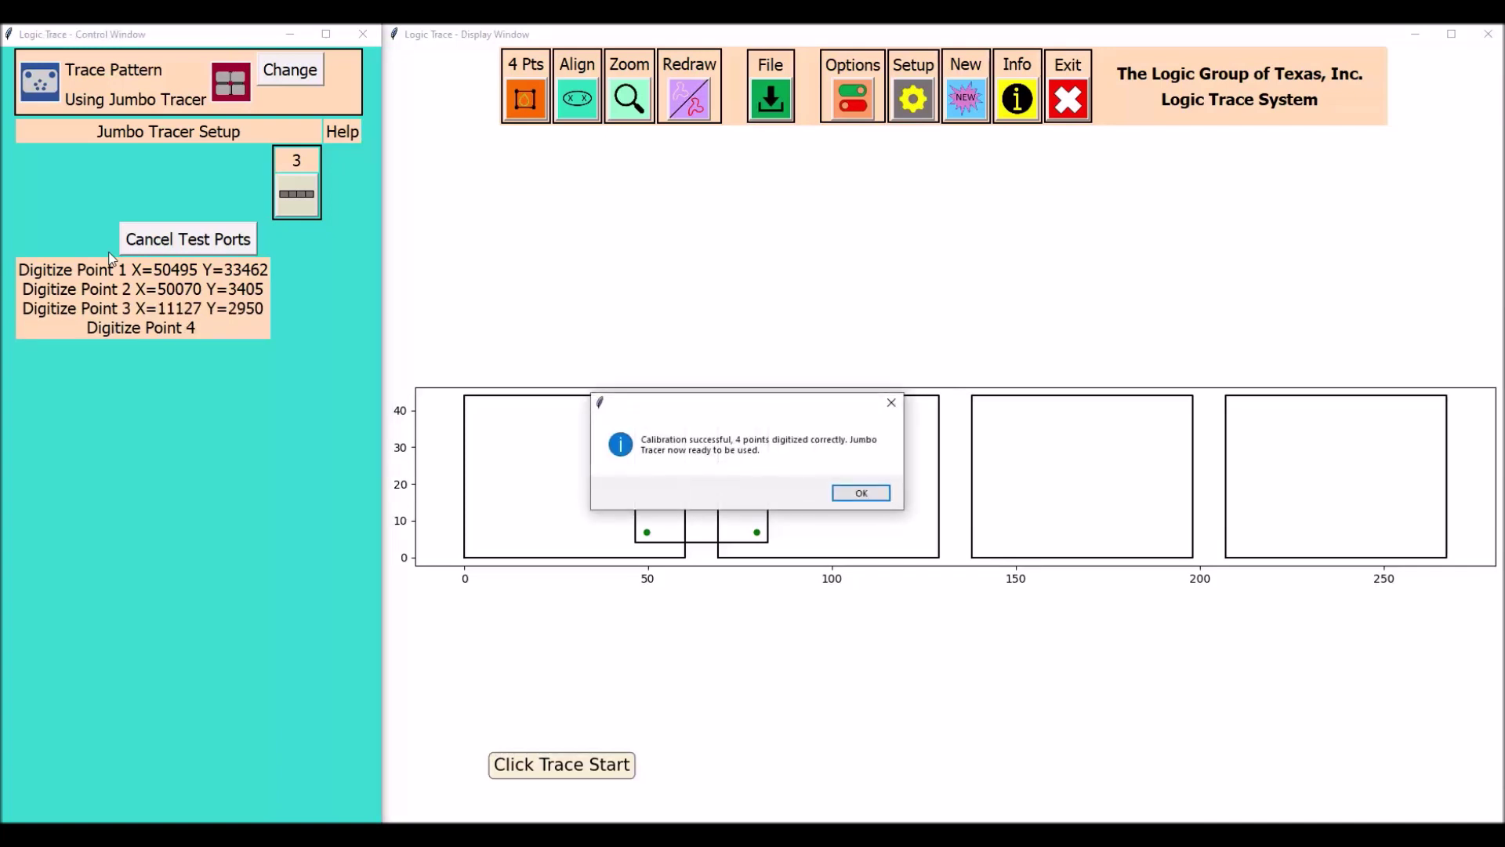
# - Acknowledge the first board join's successful four-point calibration
pyautogui.click(877, 494)
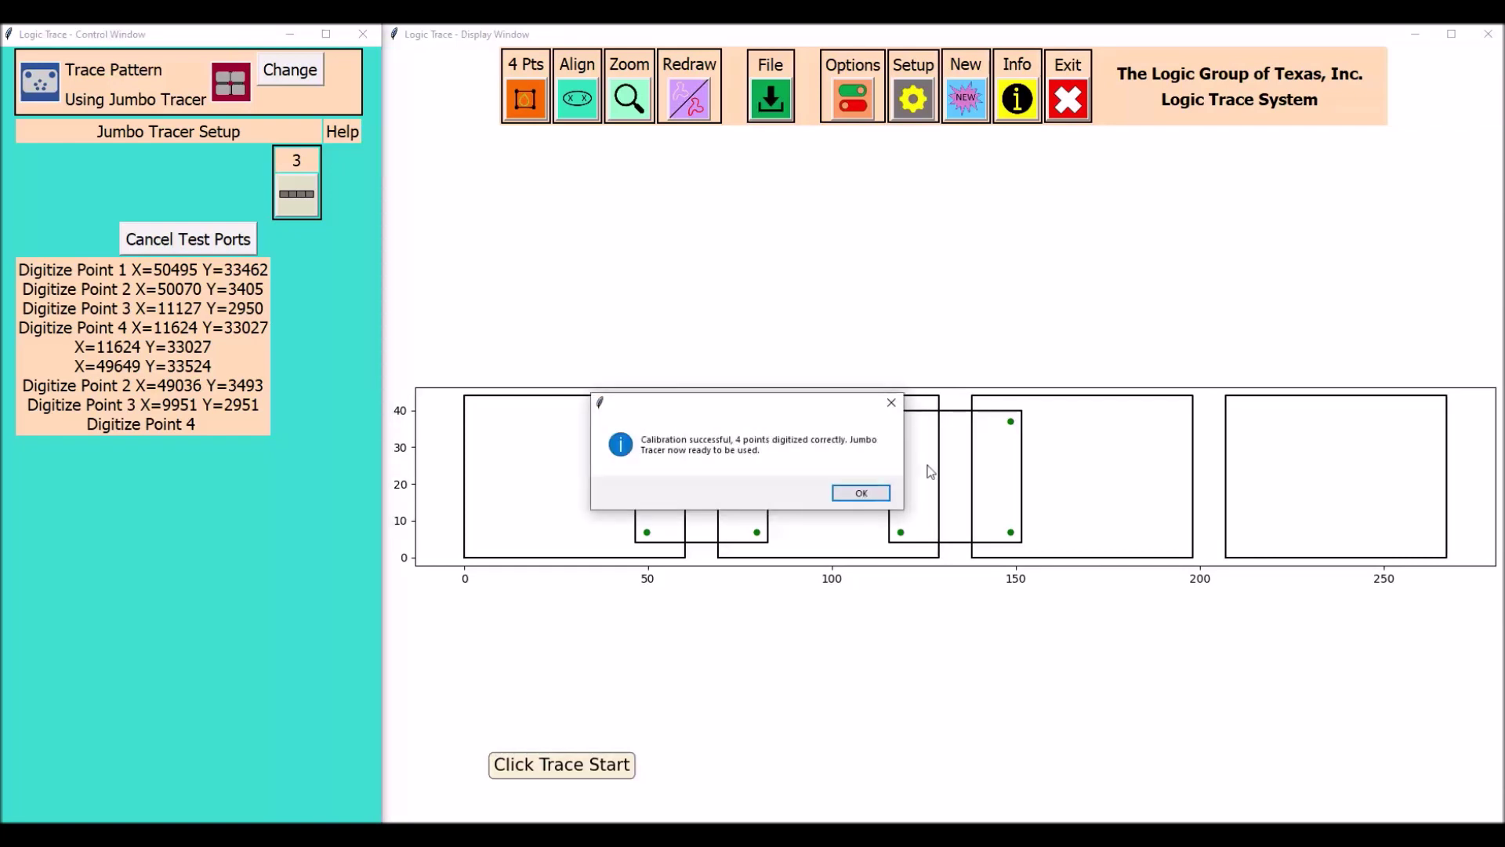
# - Acknowledge the second board join's successful calibration
pyautogui.click(870, 494)
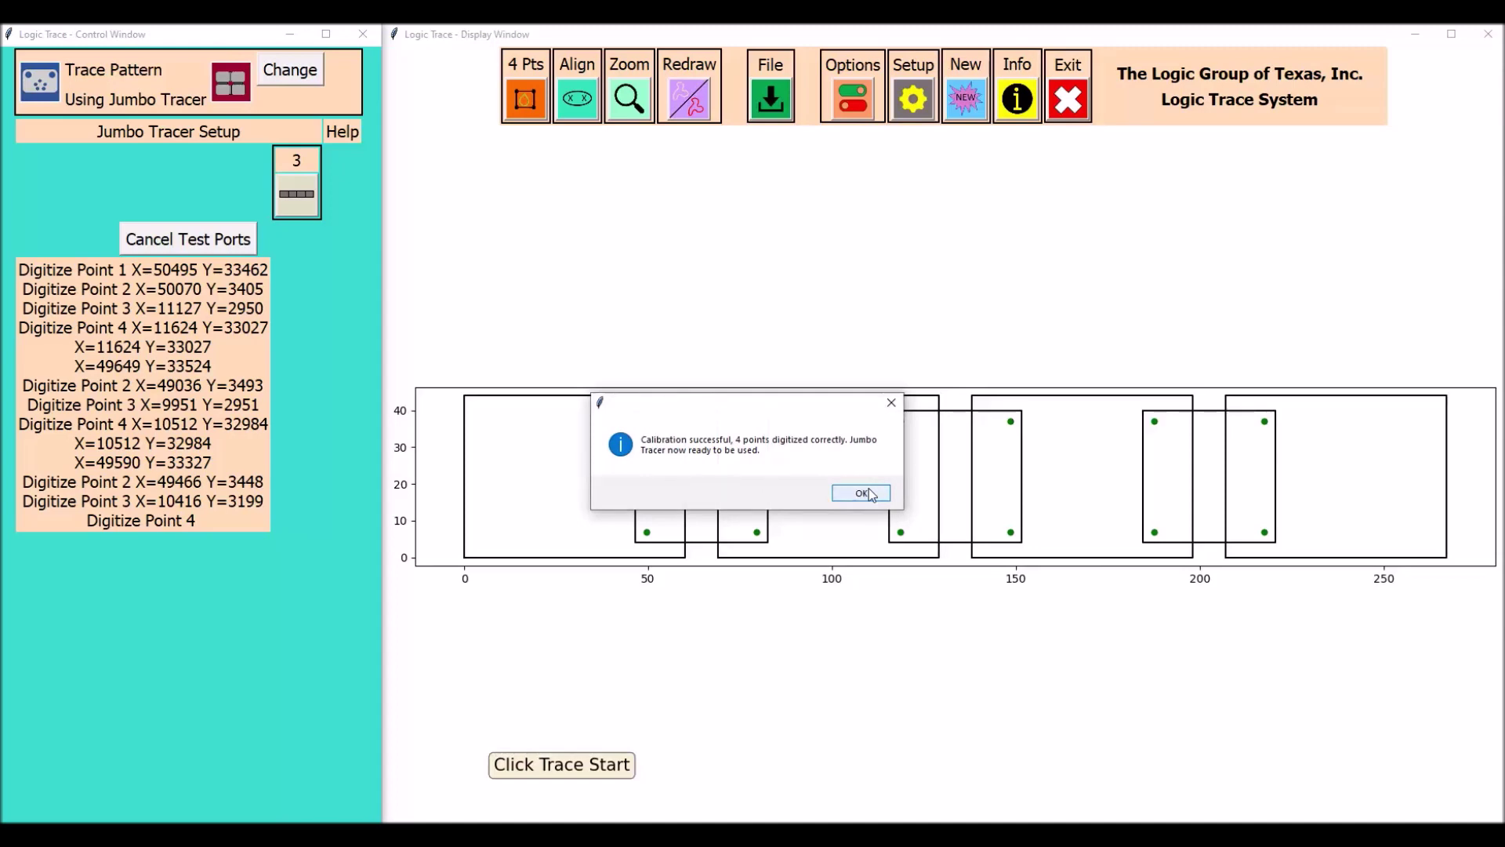
# - Dismiss the final calibration success message, leaving a cleared tracing display
pyautogui.click(863, 494)
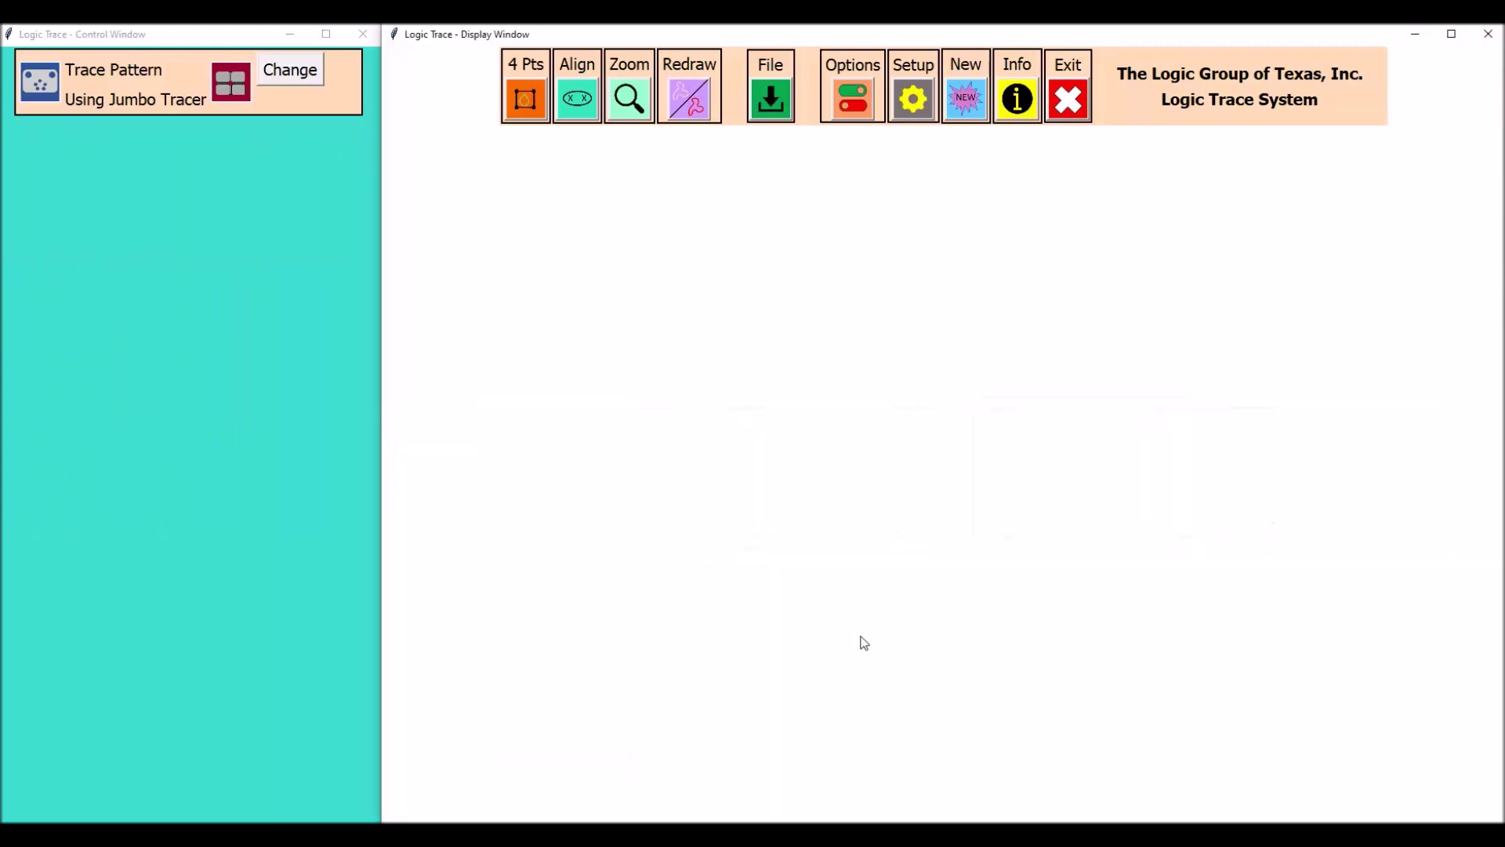